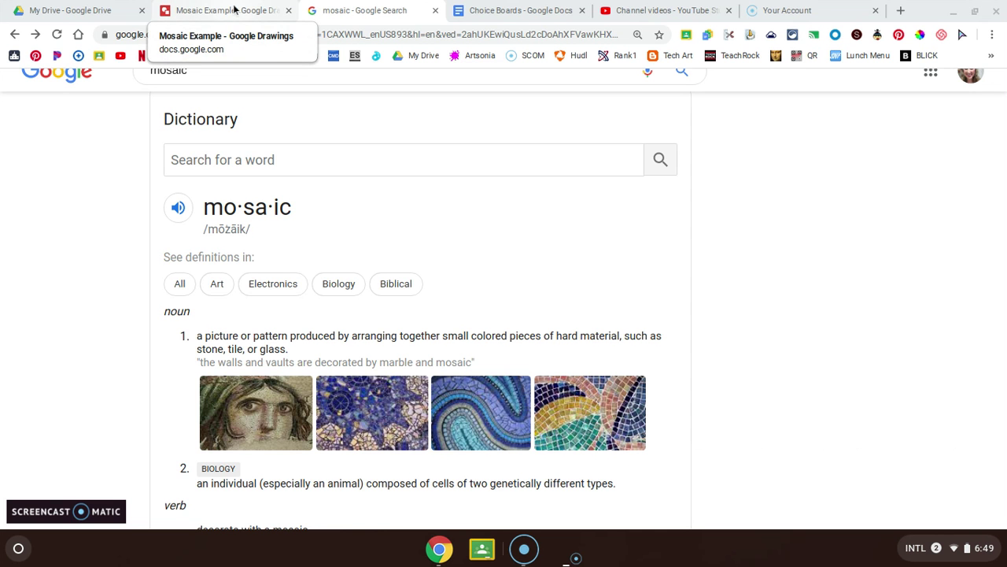
- Switch from the 'mosaic' definition search to the My Drive tab in Google Drive
click(102, 13)
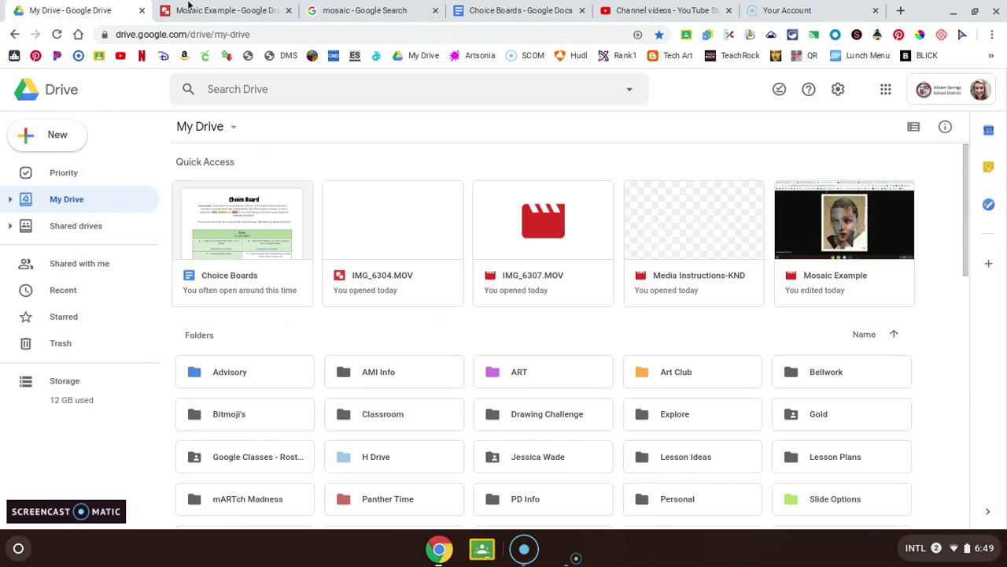
- Return to the Mosaic Example drawing, looking over File > New templates without choosing one
click(188, 8)
click(53, 101)
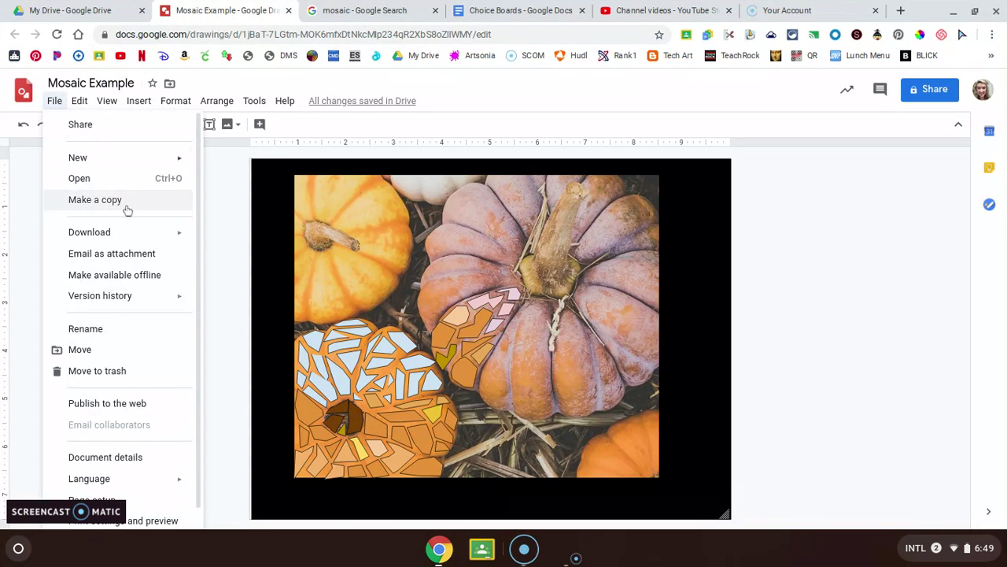
mouse_move(106, 163)
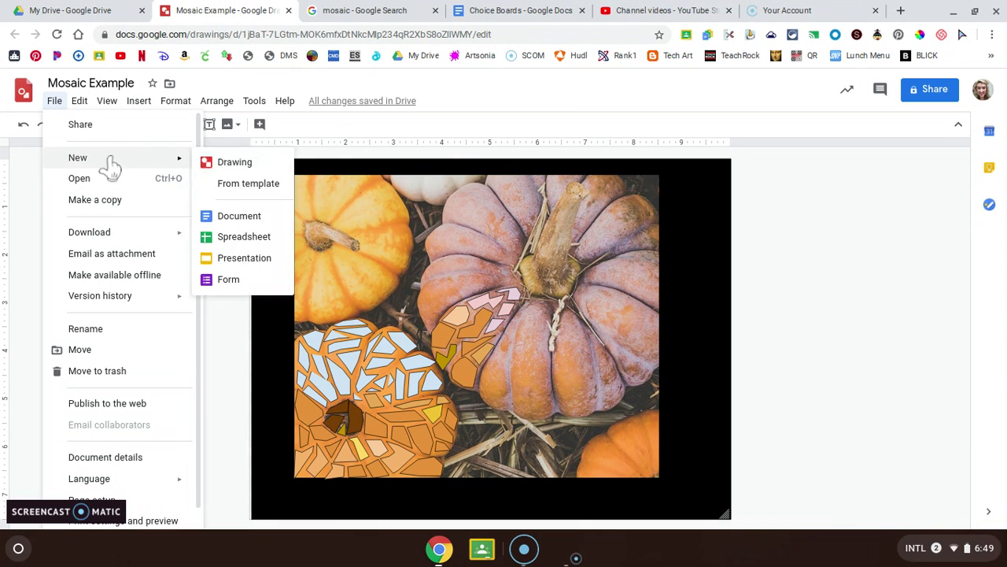
click(206, 182)
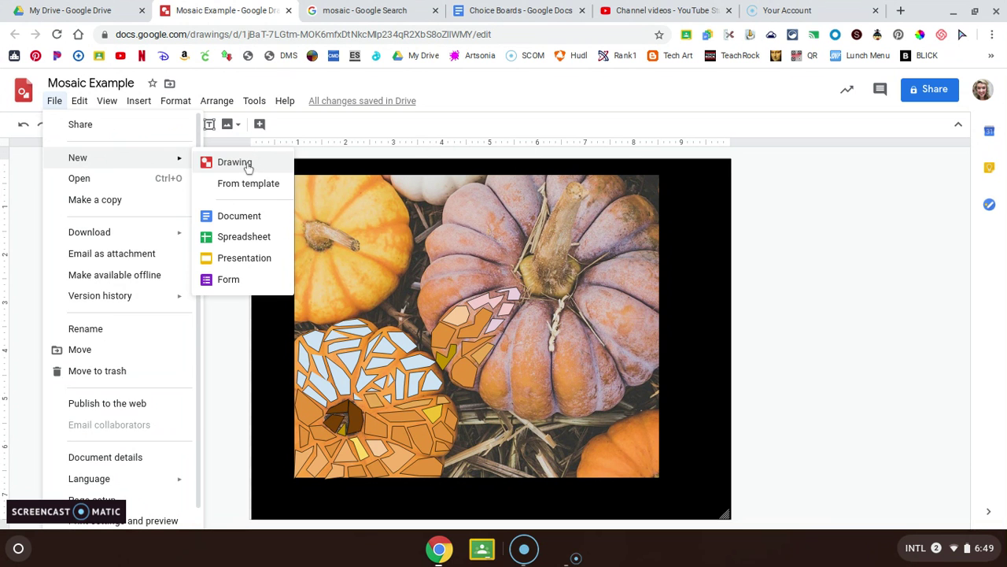
click(834, 211)
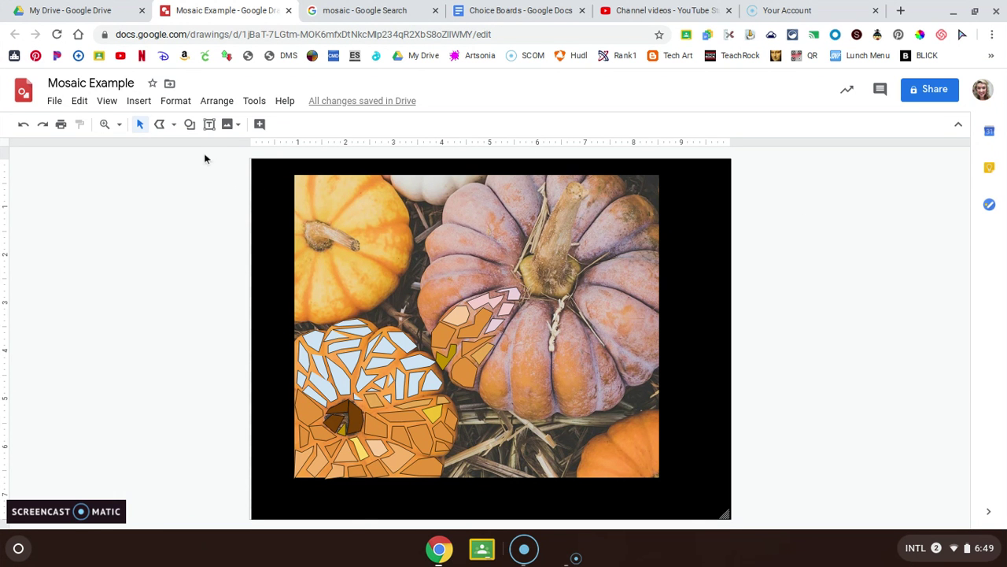
click(262, 169)
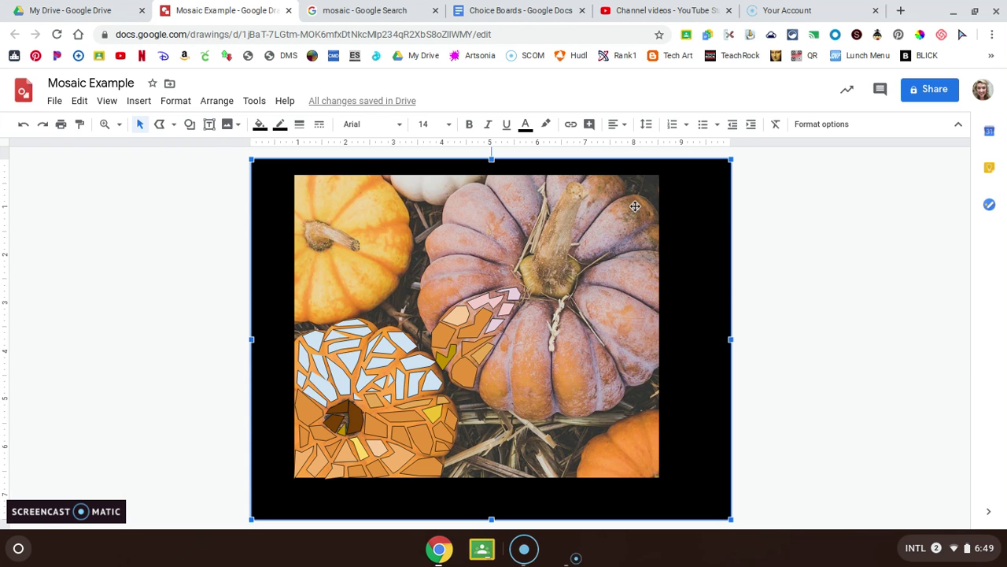
click(341, 212)
click(139, 100)
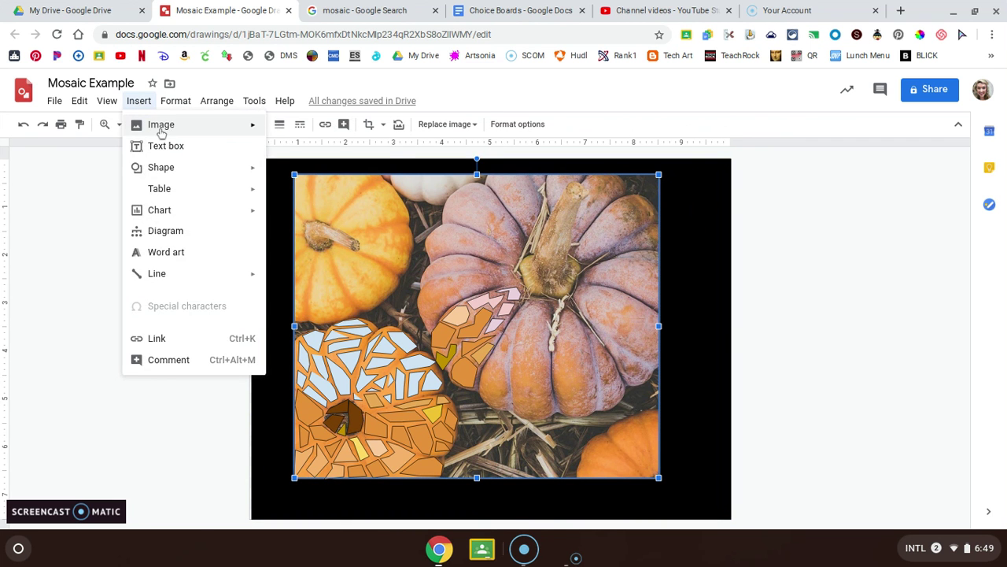
mouse_move(218, 137)
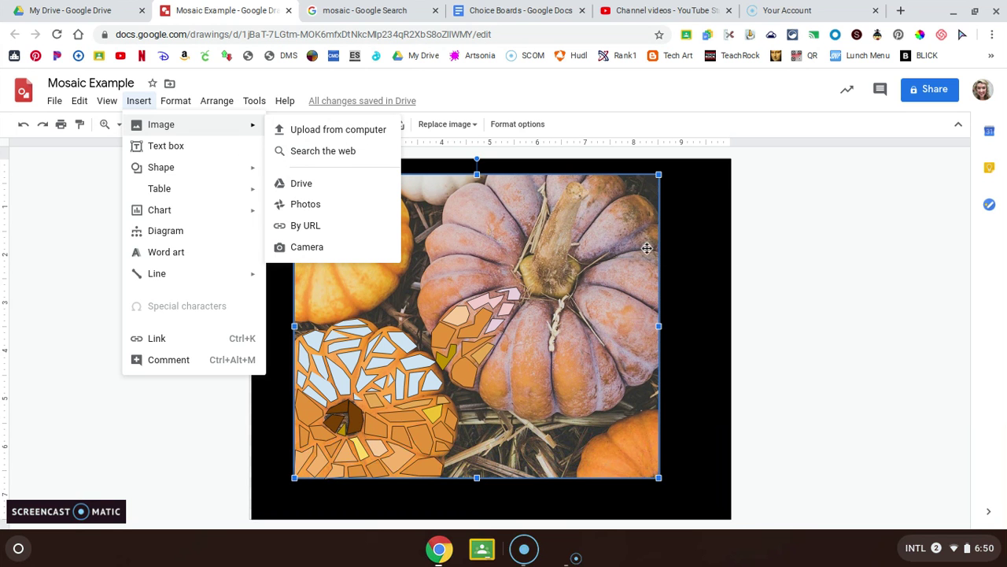
click(690, 238)
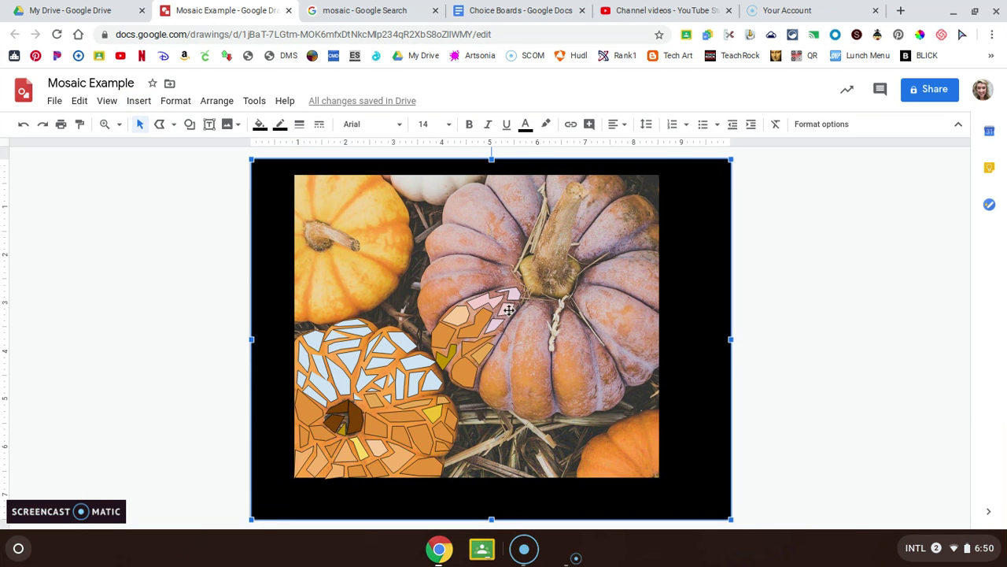
- Select the light-blue and wider blue mosaic pieces, then pick the plain Line type
click(341, 355)
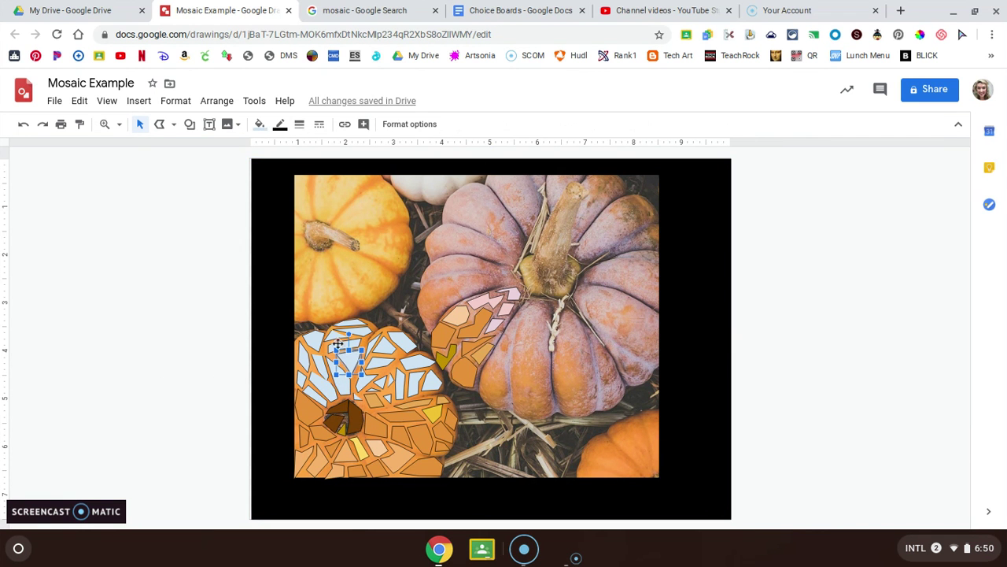
click(378, 364)
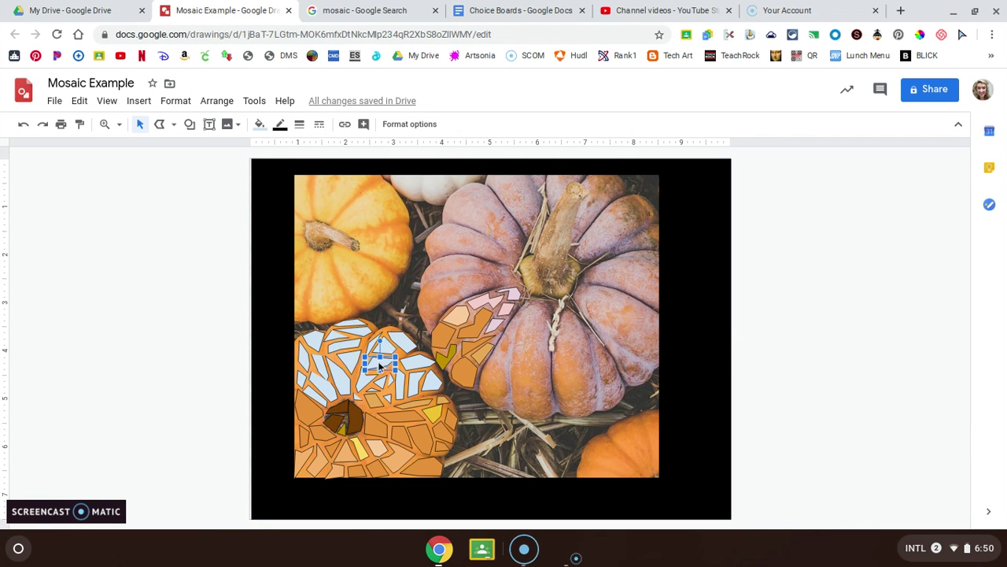
click(168, 128)
click(181, 150)
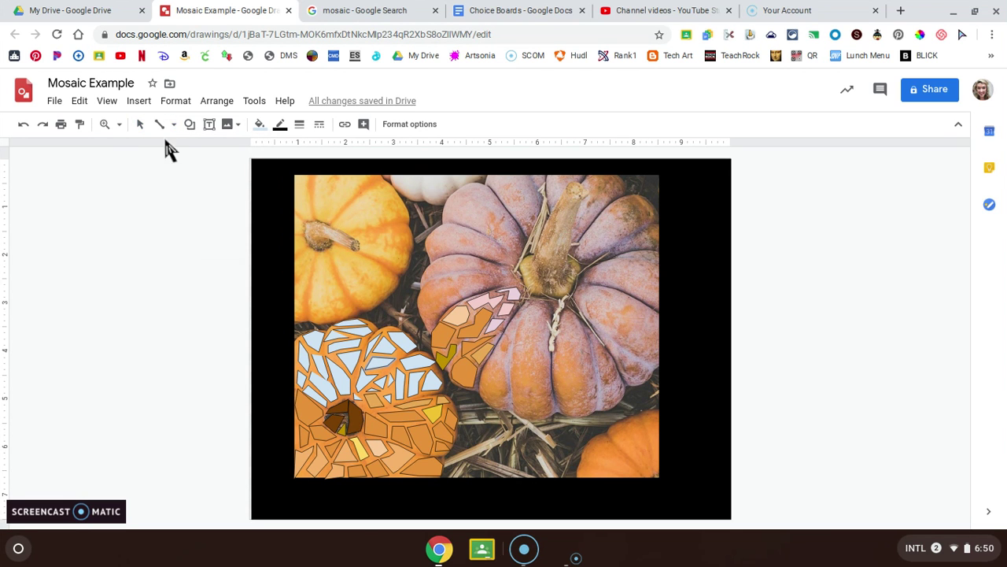
- Trace a light-blue polyline tile on the big pumpkin right of the existing pieces and select it
click(166, 126)
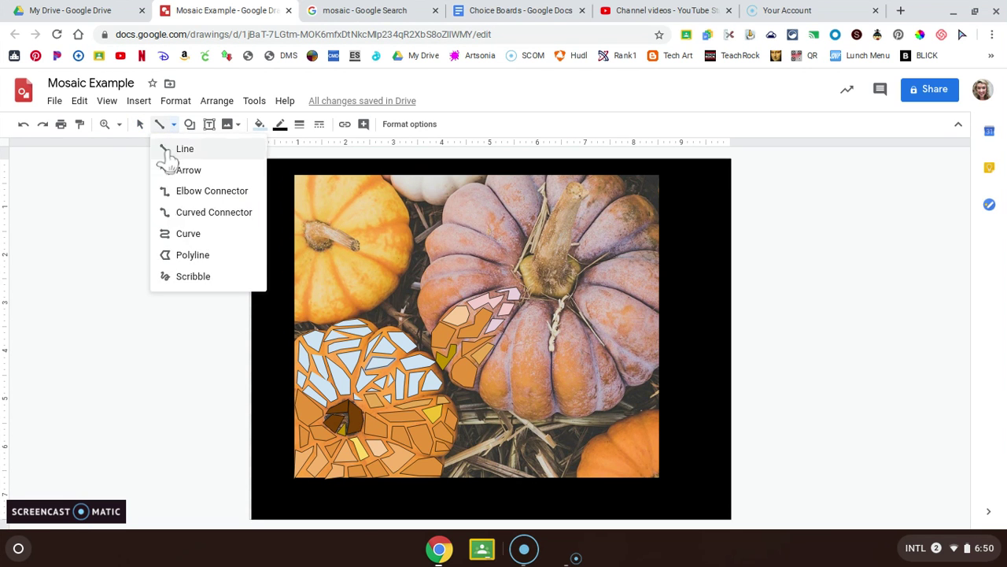
click(201, 260)
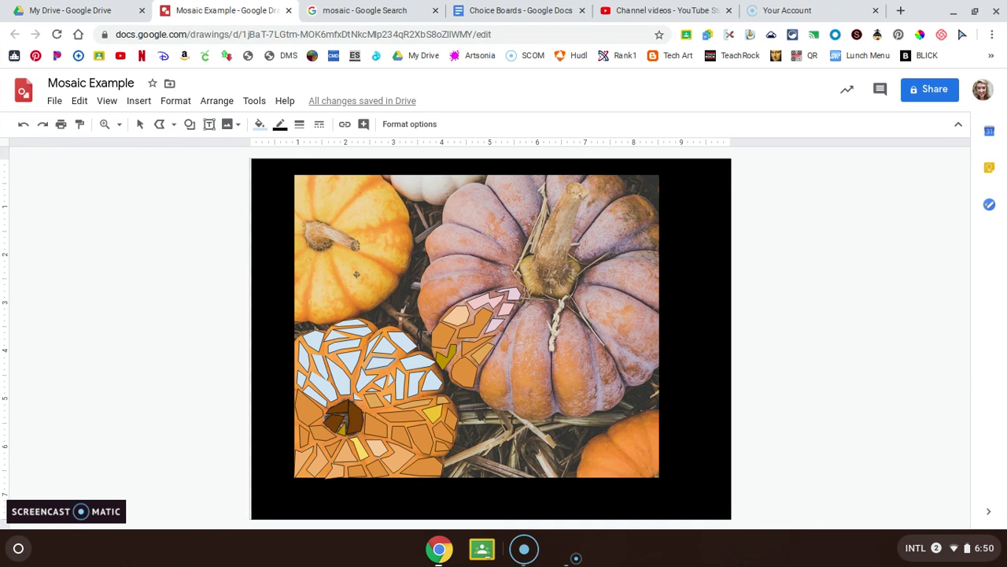
click(497, 399)
click(503, 364)
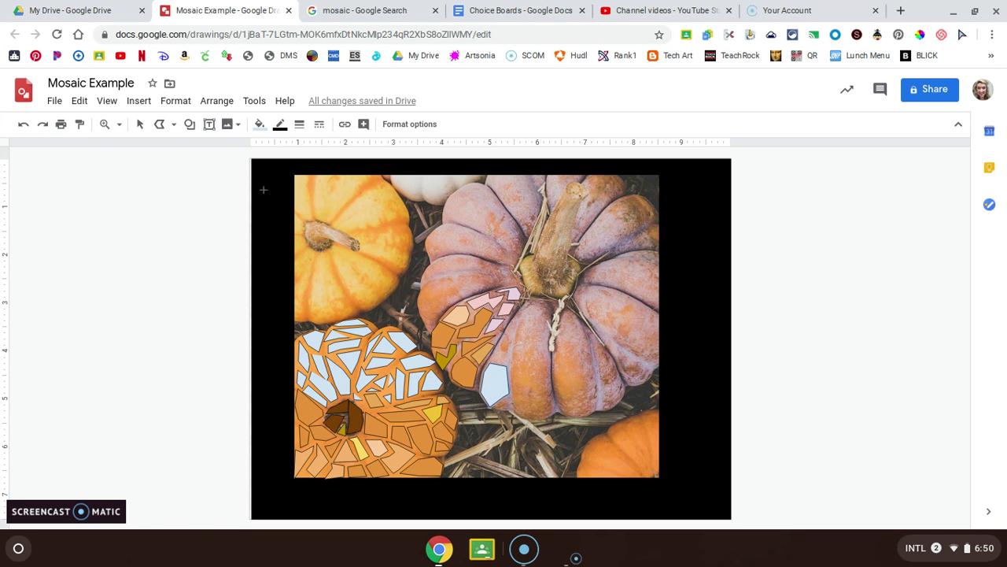
click(139, 126)
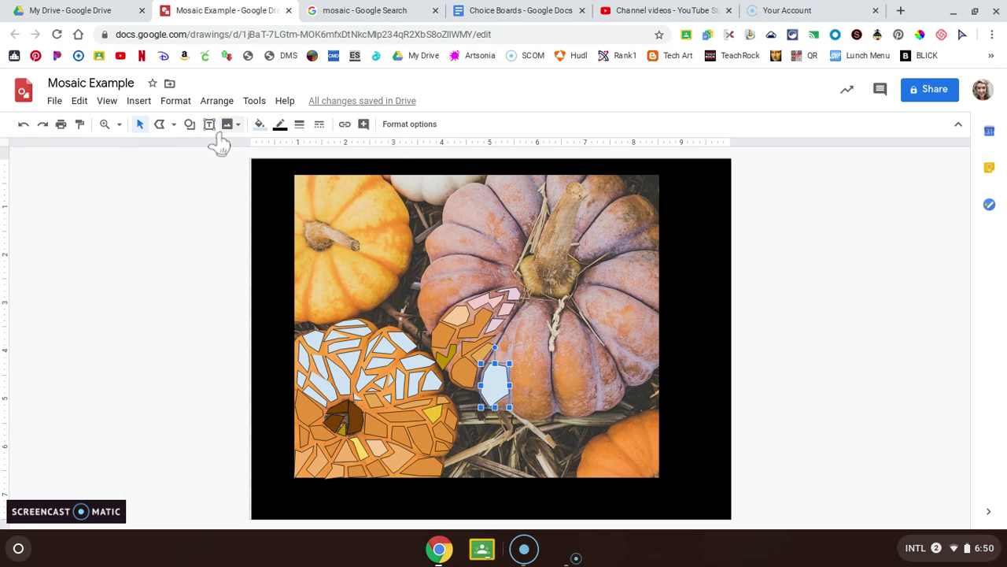
- Sample the pumpkin's mauve colour from the photo with the ColorPick eyedropper
click(258, 128)
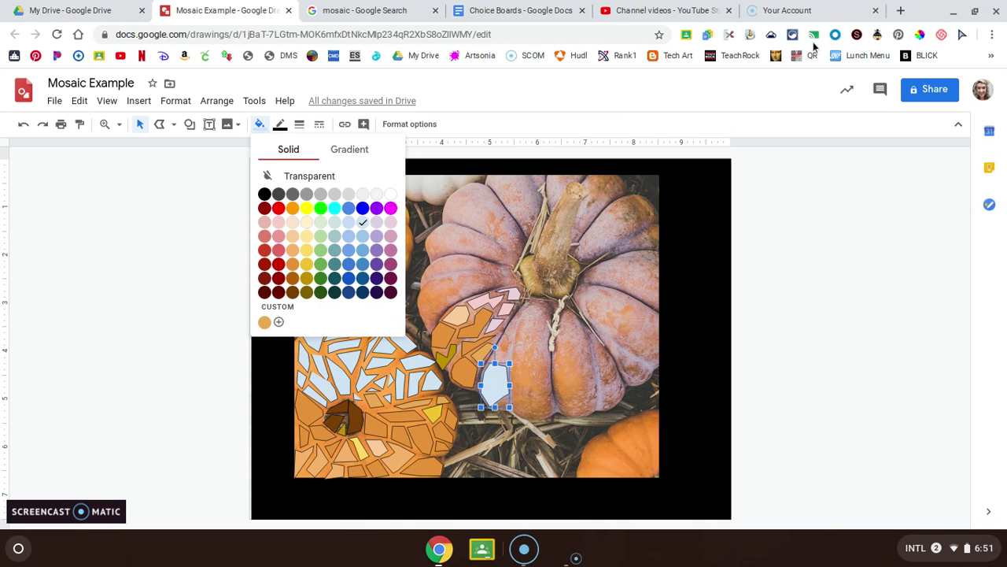
click(919, 34)
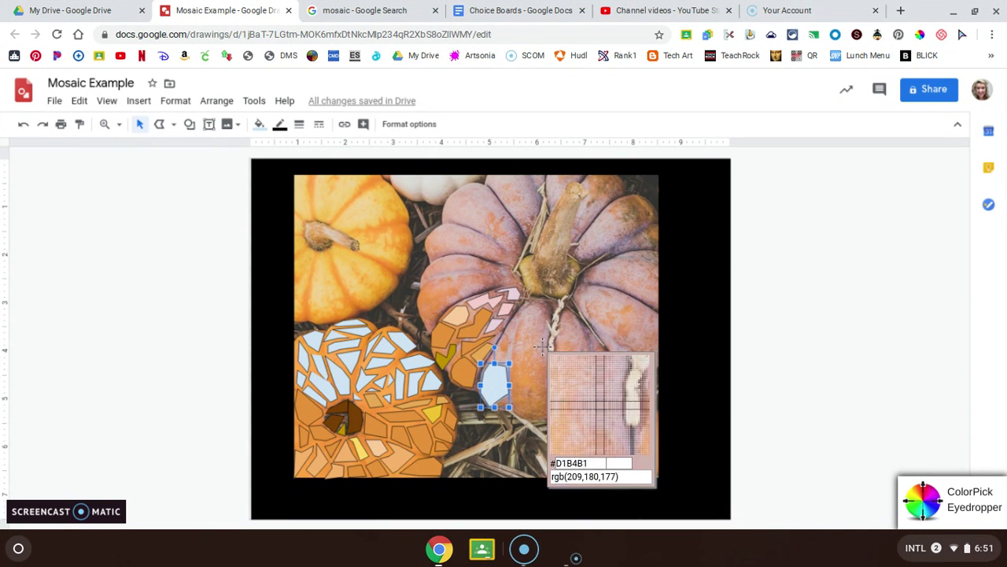
click(540, 346)
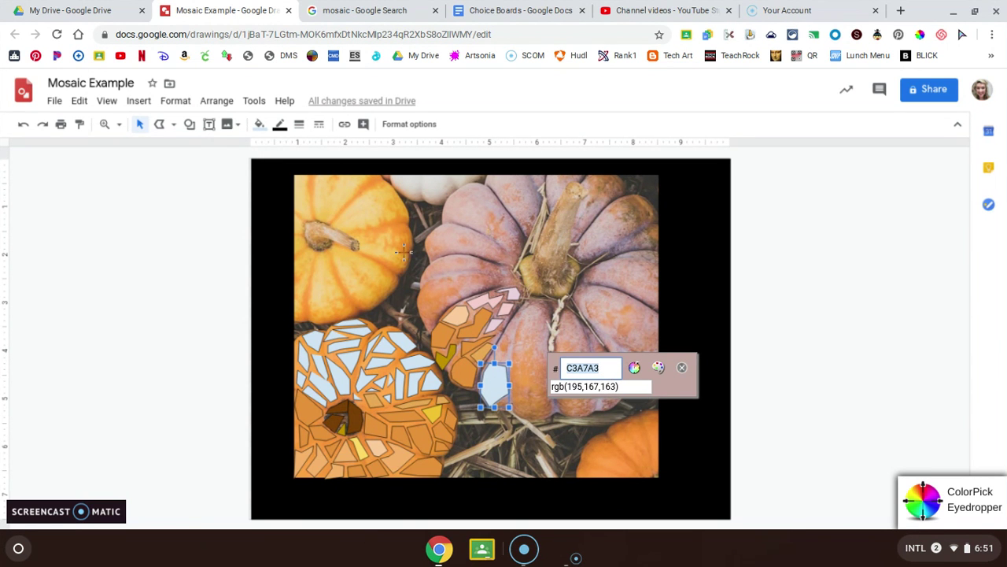
click(681, 367)
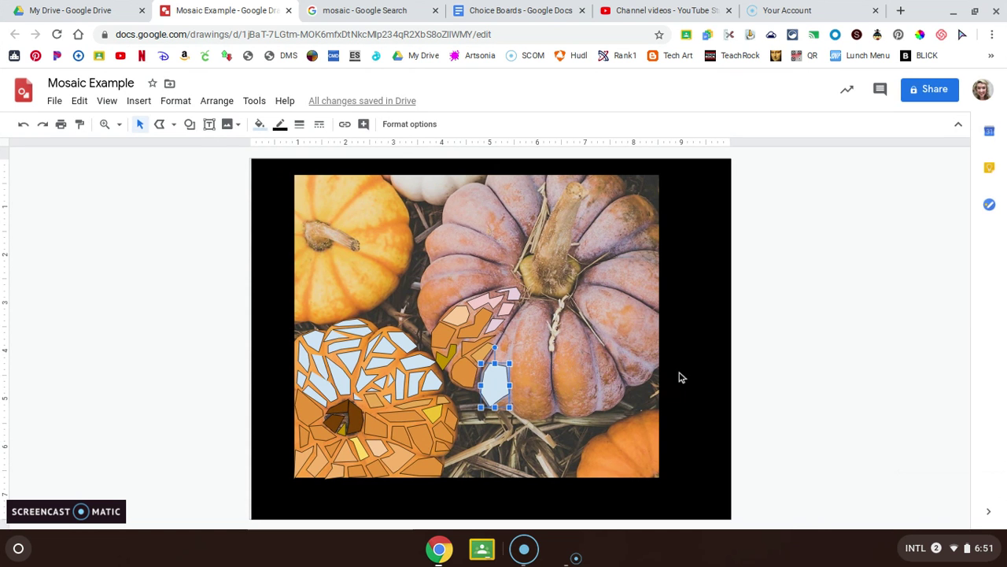
- Fill the new tile with the custom hex colour C3A7A3
click(259, 126)
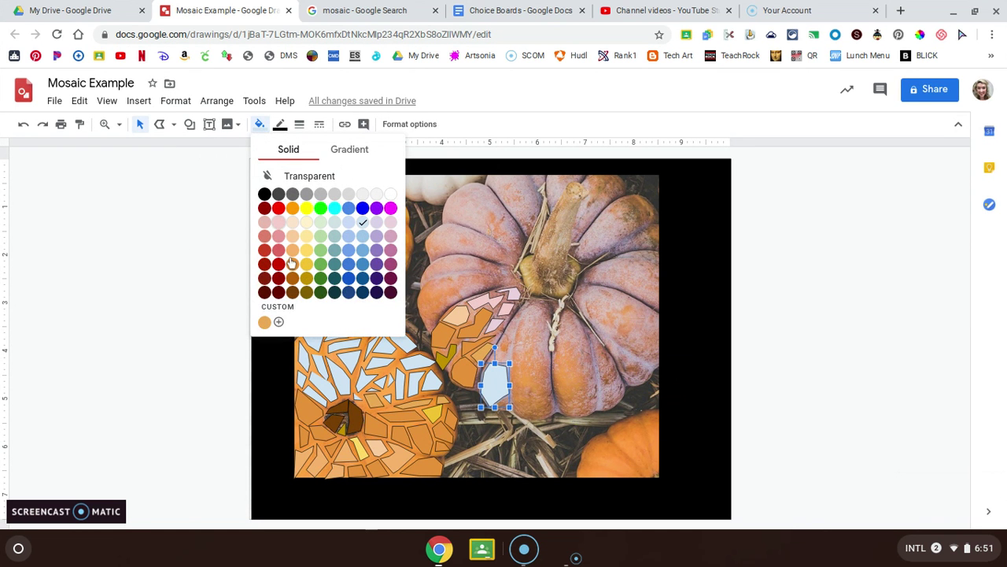
click(279, 321)
double_click(522, 191)
key(ctrl+v)
click(547, 417)
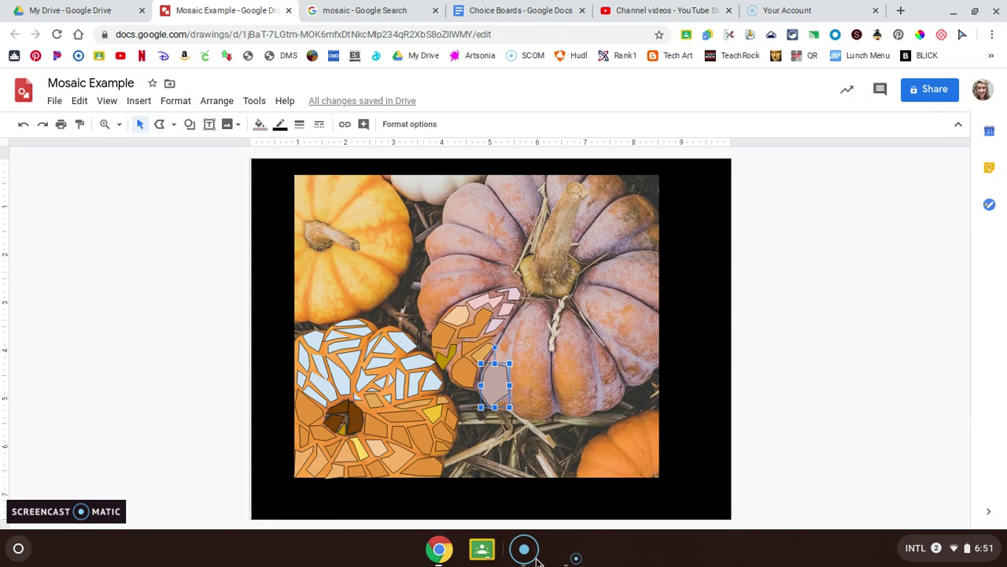
click(162, 132)
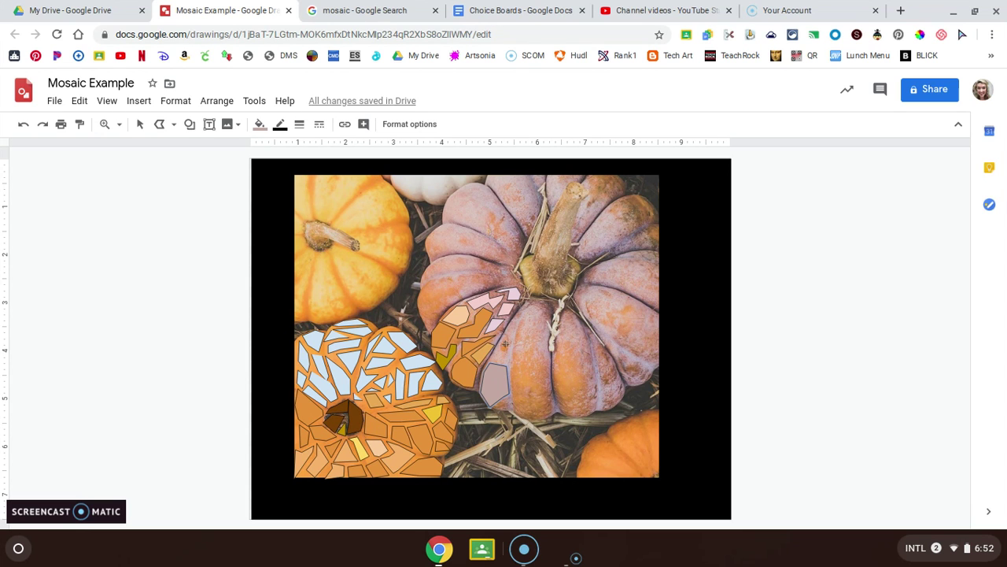
- Draw a second grey polyline tile on the pumpkin beside the mauve tile and select it
click(494, 361)
double_click(499, 340)
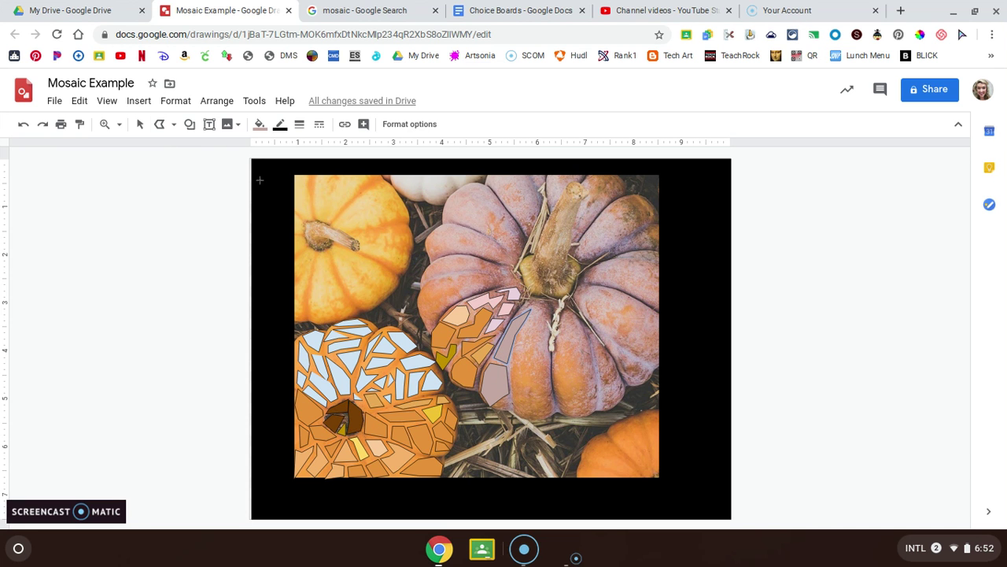
click(139, 124)
click(508, 339)
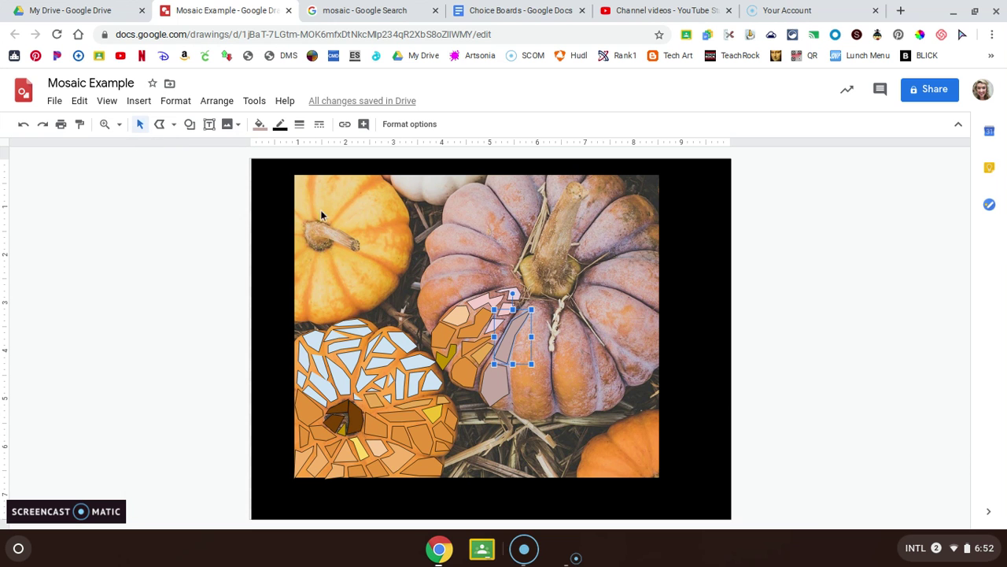
- Edit the new tile's points, dragging one corner into place to fit the pumpkin
double_click(513, 351)
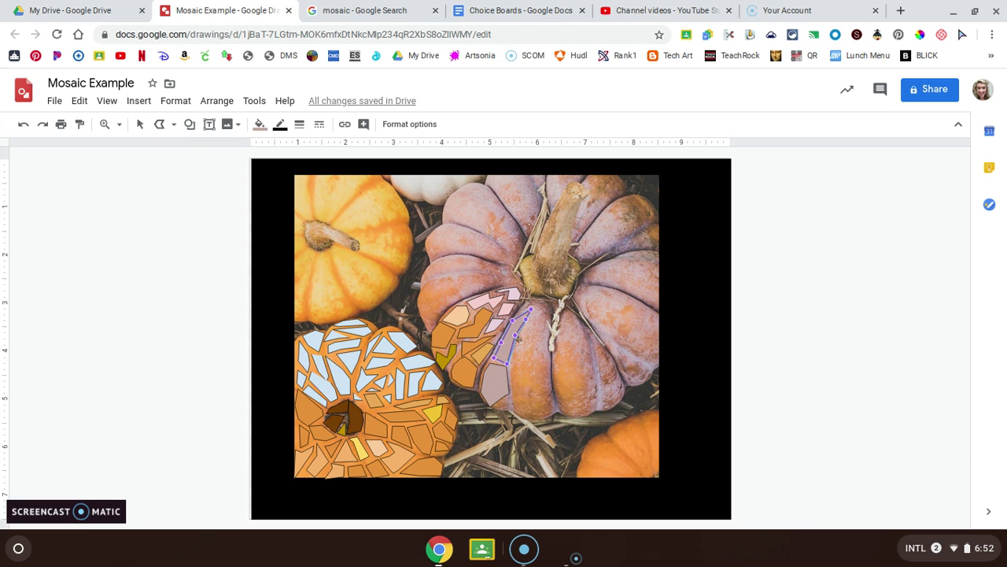
click(522, 350)
double_click(522, 350)
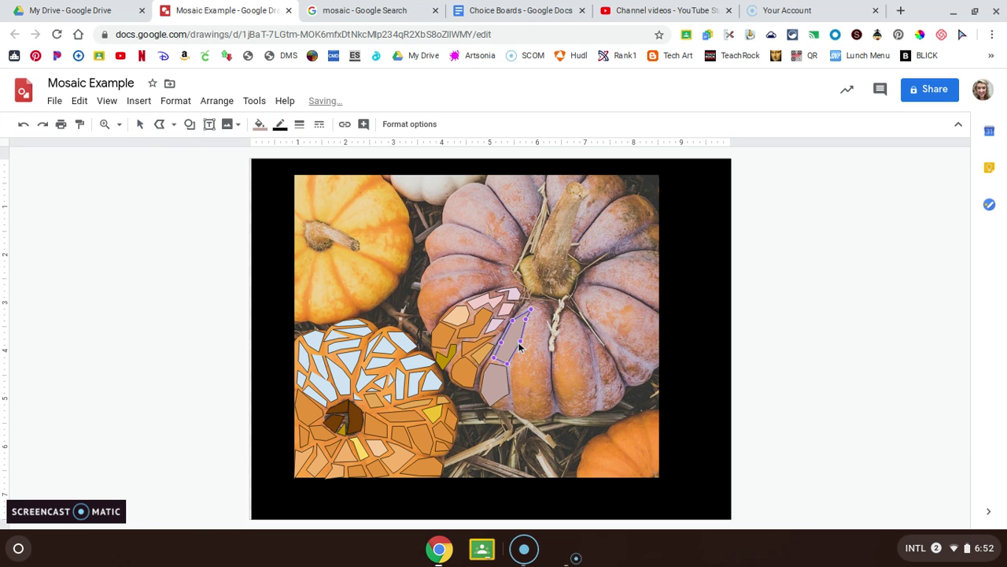
mouse_move(522, 350)
mouse_down()
mouse_move(536, 353)
mouse_move(513, 346)
mouse_up()
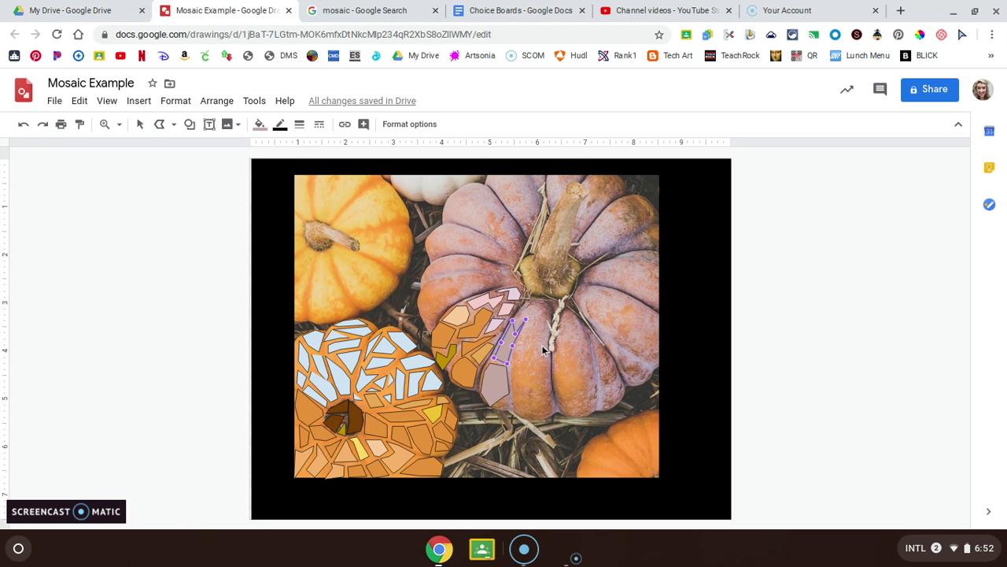
key(Escape)
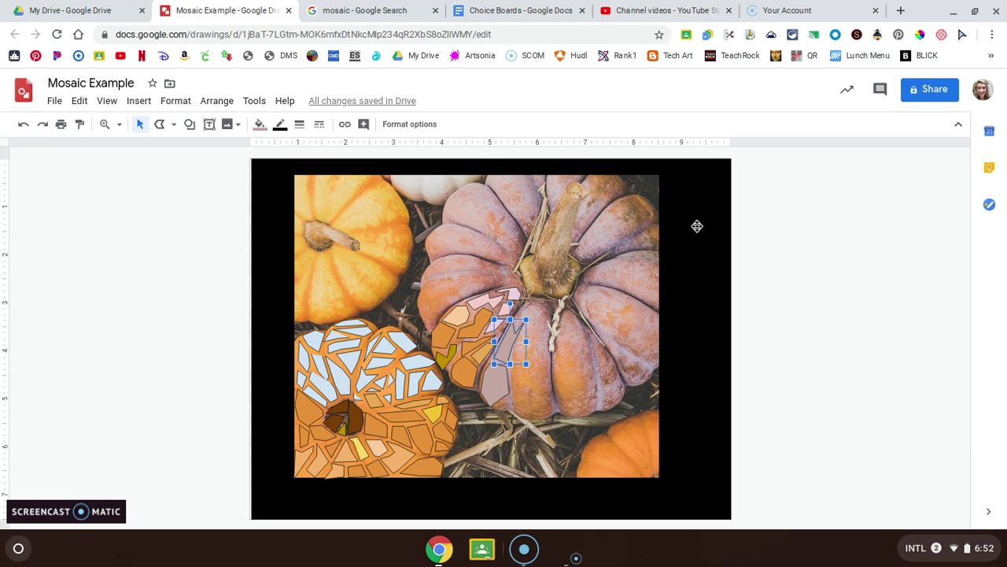
- Select the pumpkin photo and delete it, leaving the mosaic tiles on black
click(636, 228)
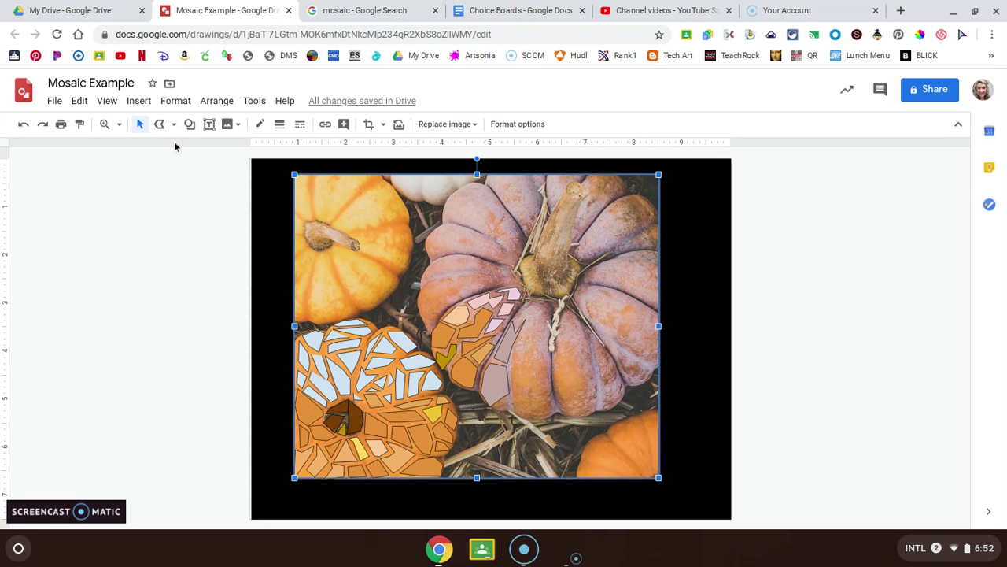
key(Delete)
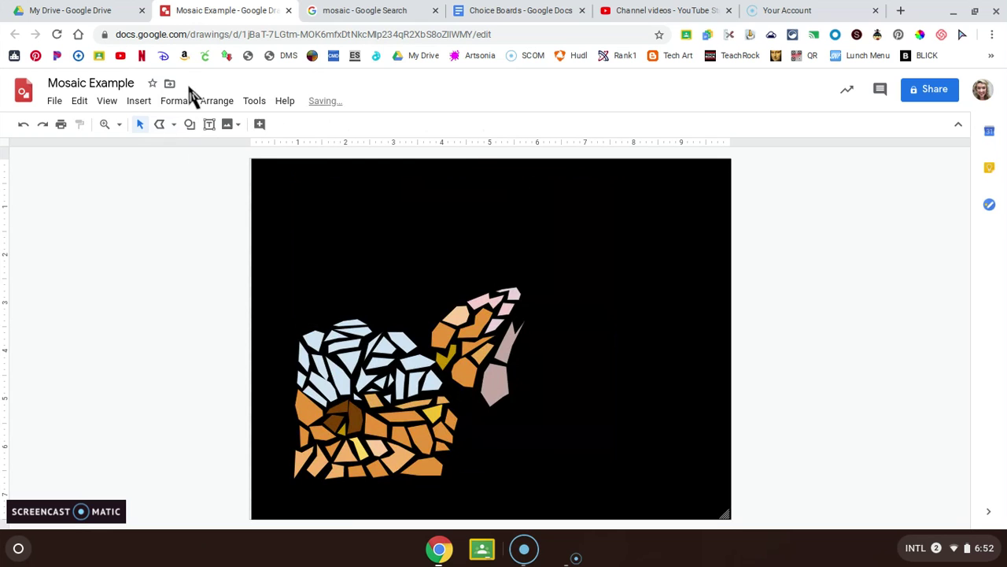